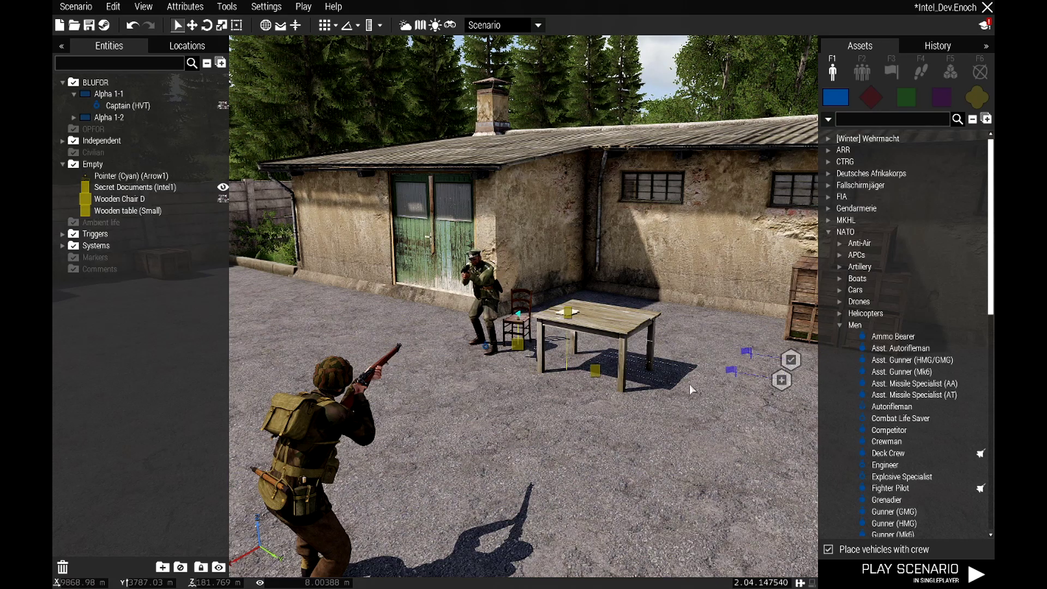
# - Search the props for 'docum' and place Secret Documents and Documents on the table
pyautogui.scroll(2, 583, 315)
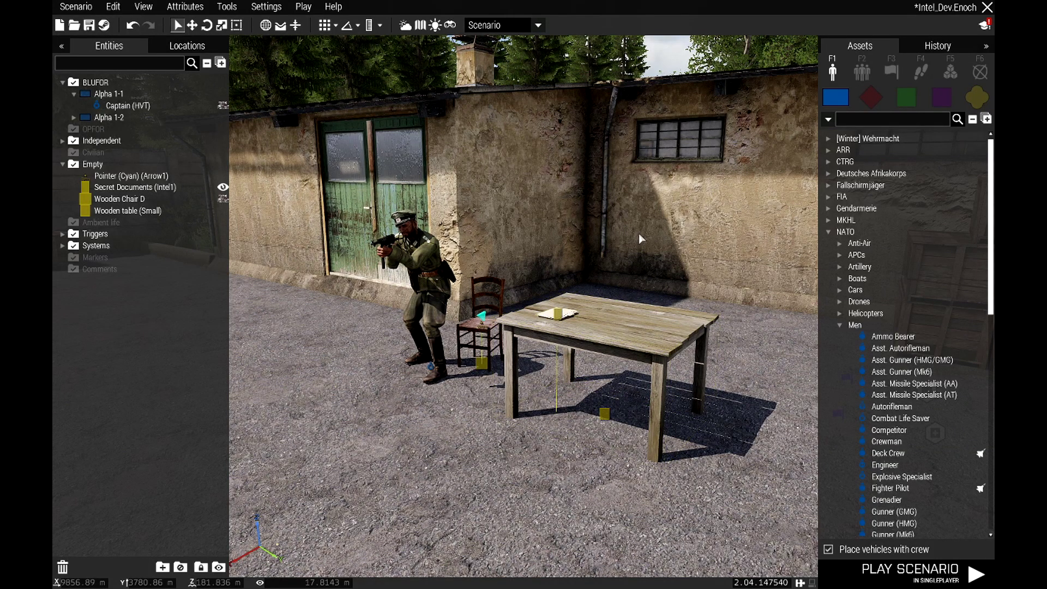
pyautogui.click(977, 98)
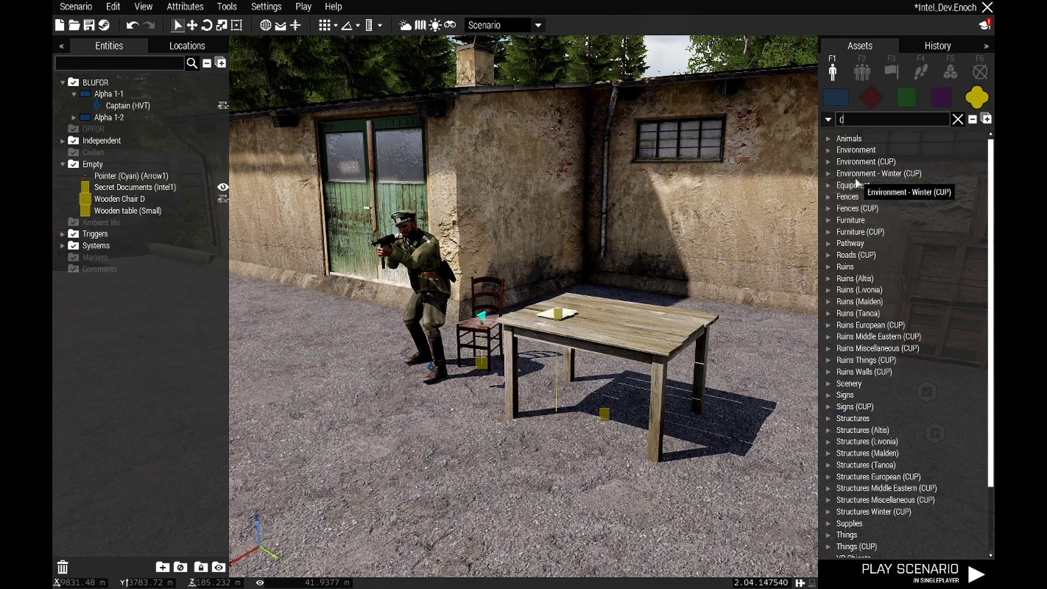
pyautogui.write('docum')
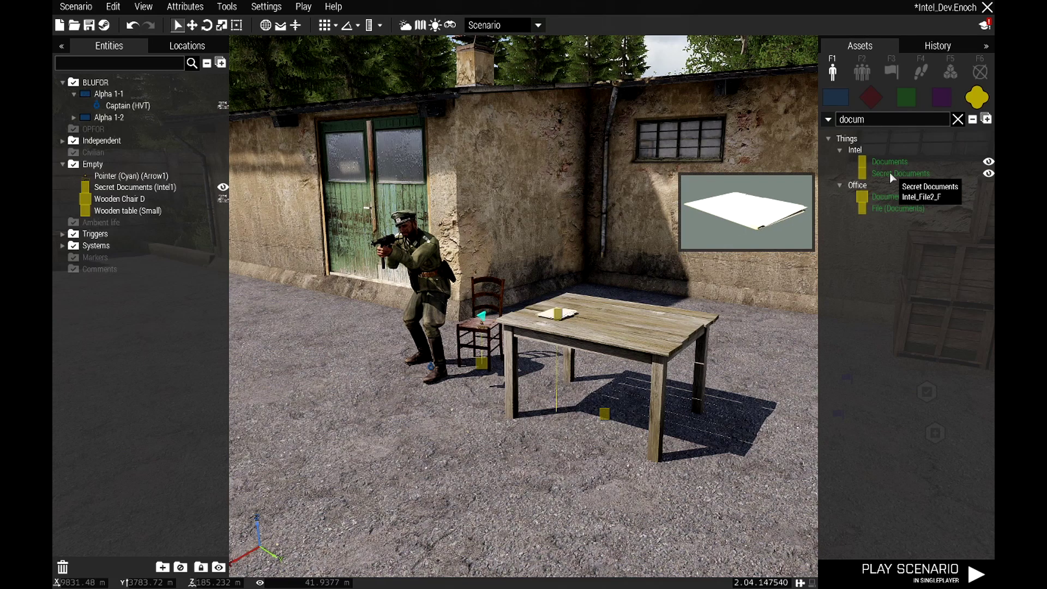
pyautogui.moveTo(901, 174); pyautogui.dragTo(682, 350)
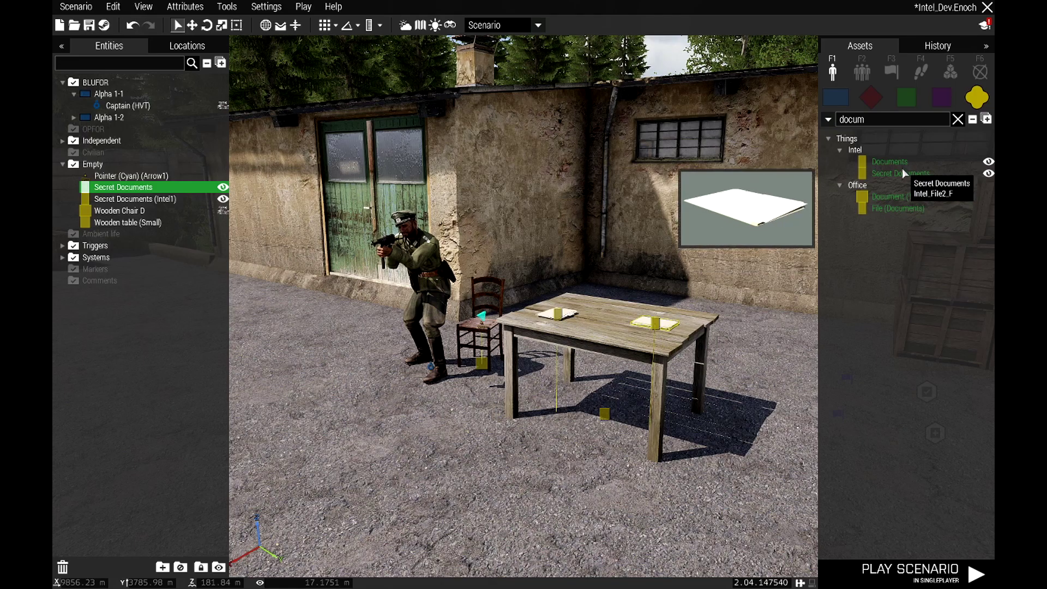
pyautogui.click(894, 162)
pyautogui.click(669, 350)
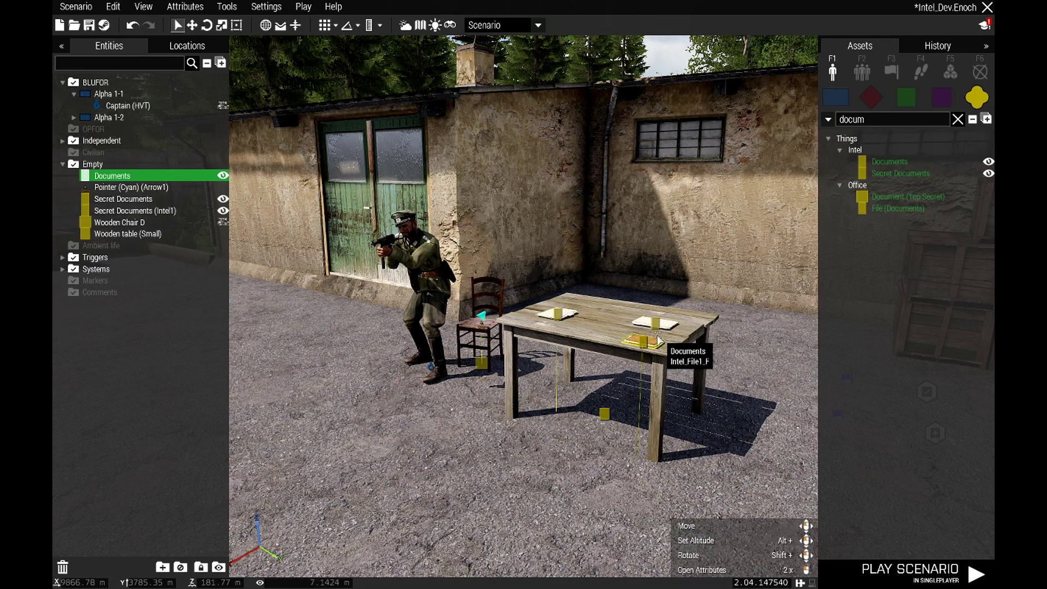
# - Delete the added Documents and extra Secret Documents, then clear the asset search
pyautogui.scroll(5, 676, 371)
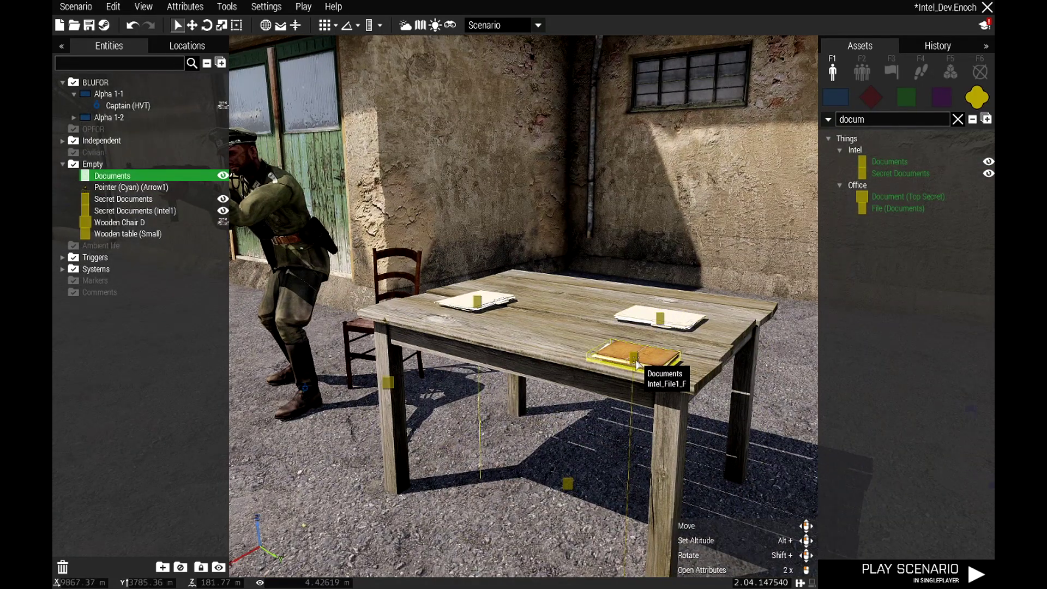
pyautogui.press('Delete')
pyautogui.click(663, 317)
pyautogui.press('Delete')
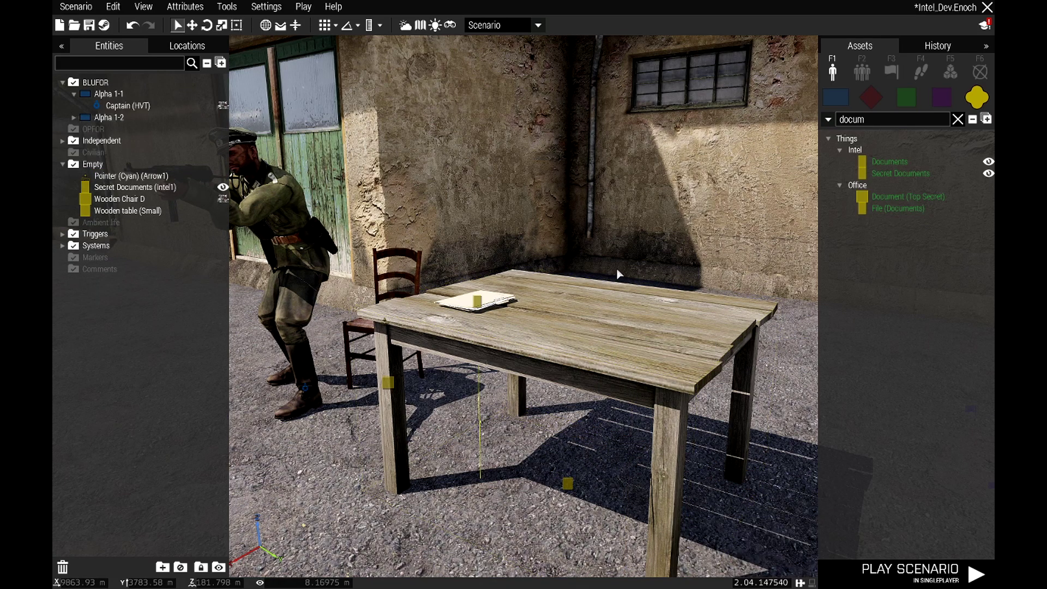
pyautogui.click(958, 119)
pyautogui.scroll(2, 527, 332)
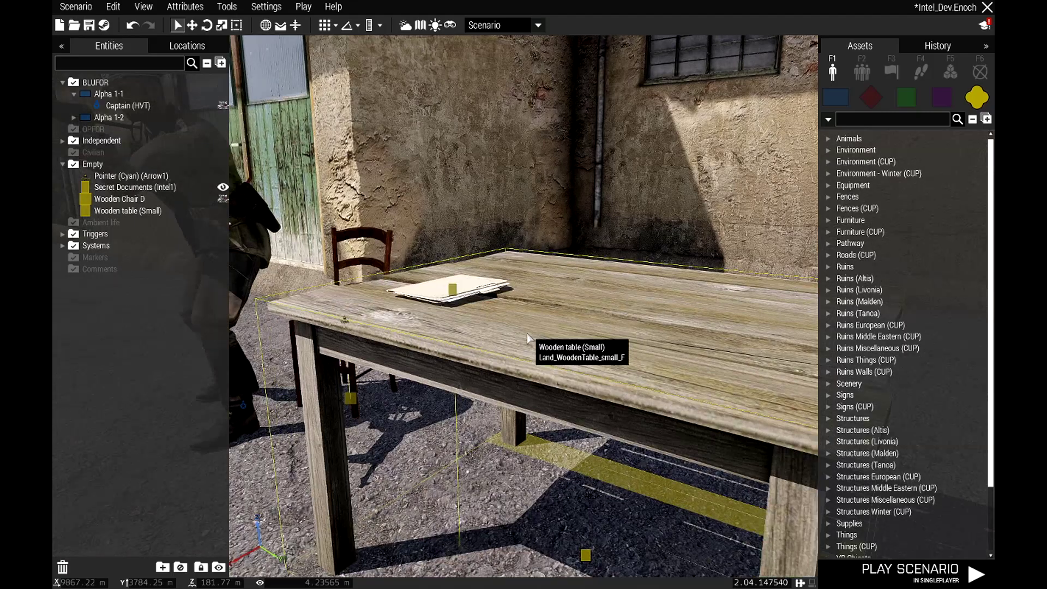
pyautogui.scroll(-5, 532, 345)
pyautogui.scroll(-5, 549, 371)
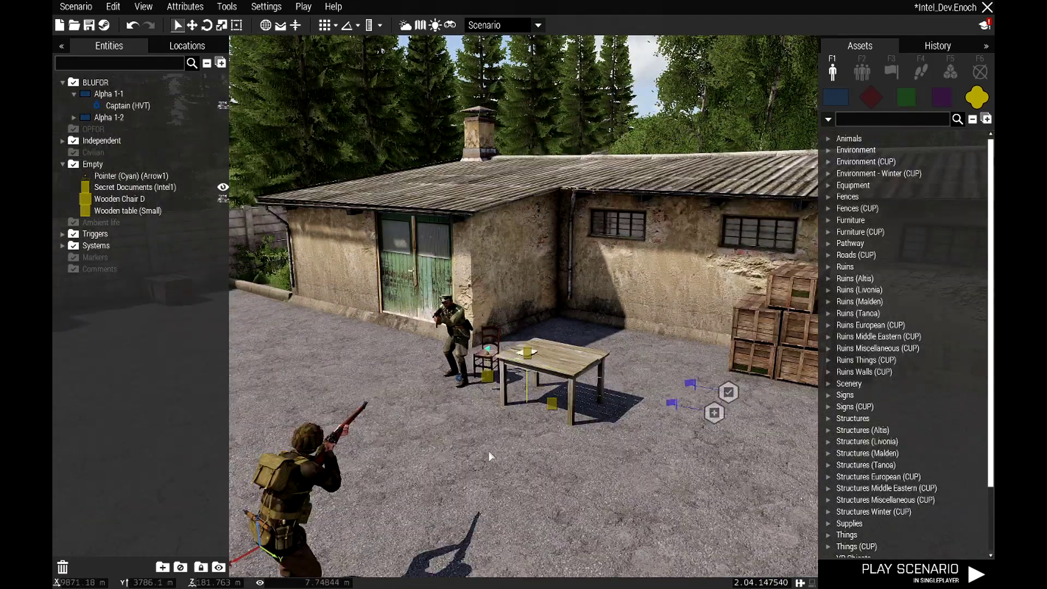
pyautogui.click(527, 355)
pyautogui.doubleClick(528, 355)
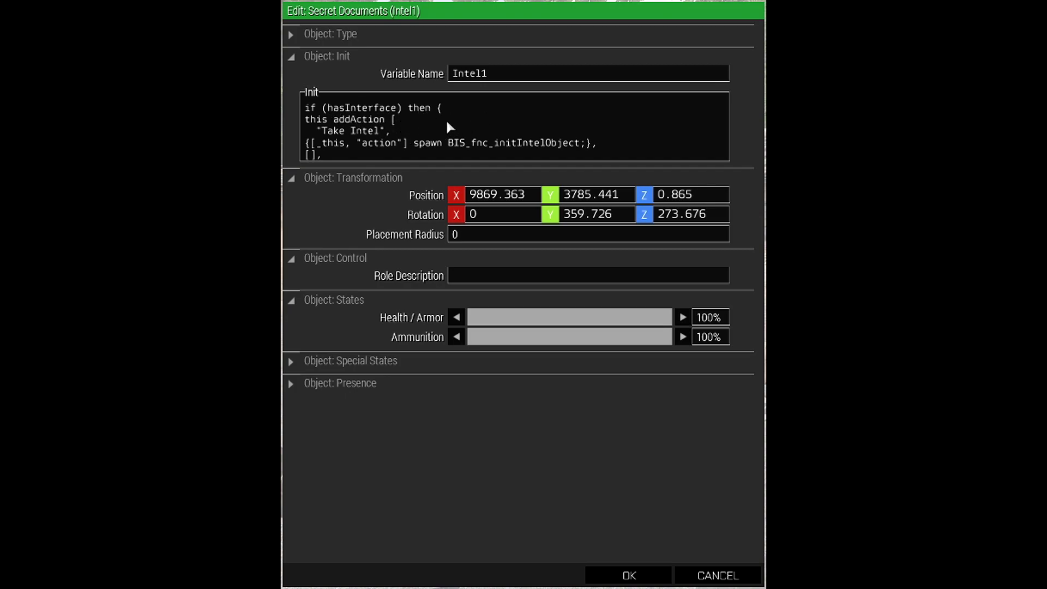
pyautogui.click(733, 576)
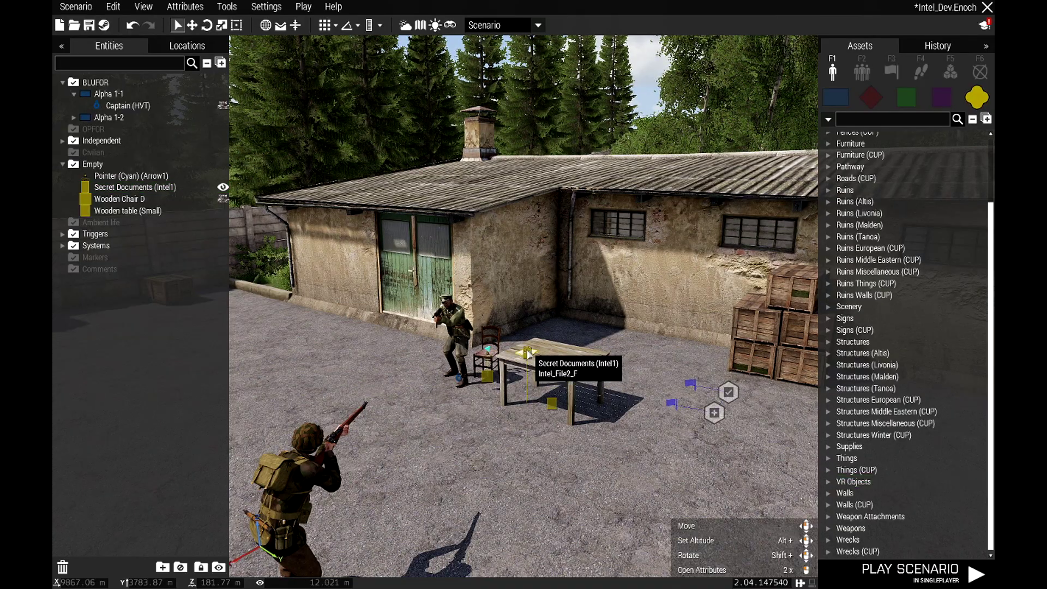
pyautogui.doubleClick(528, 355)
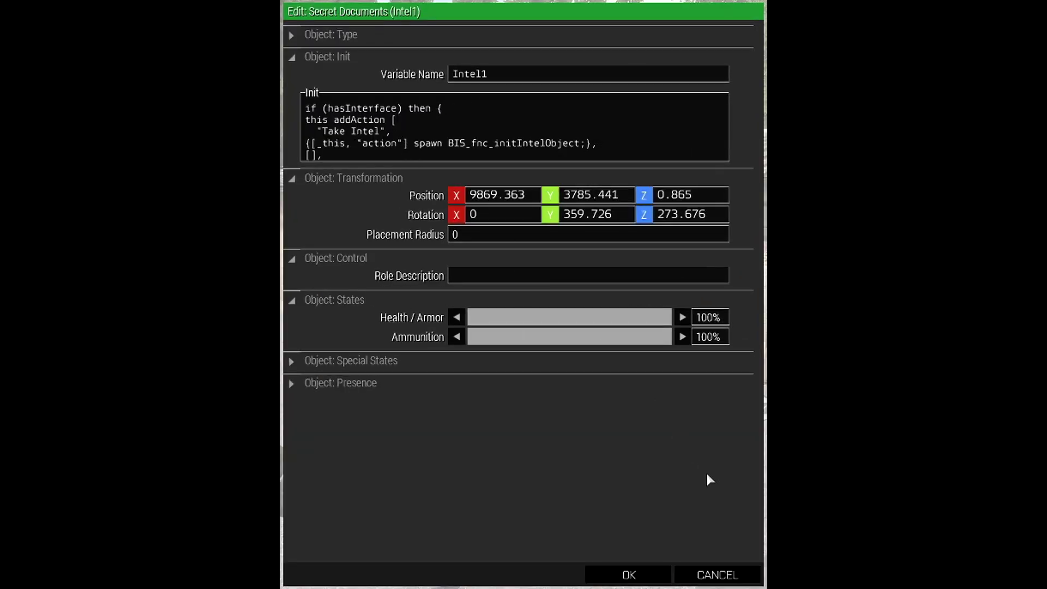
pyautogui.click(717, 575)
pyautogui.click(565, 478)
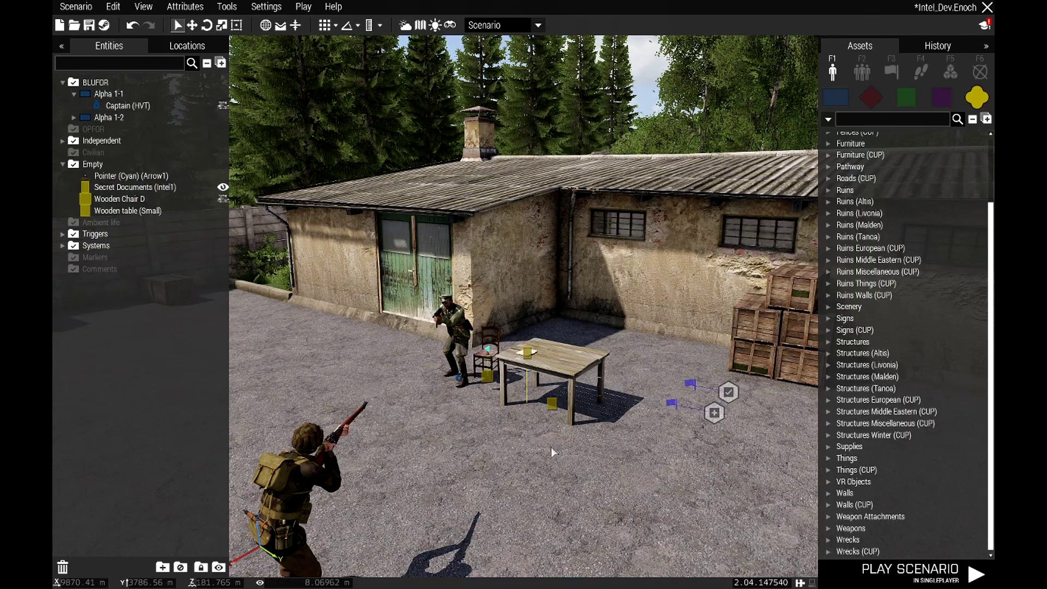
pyautogui.press('a')
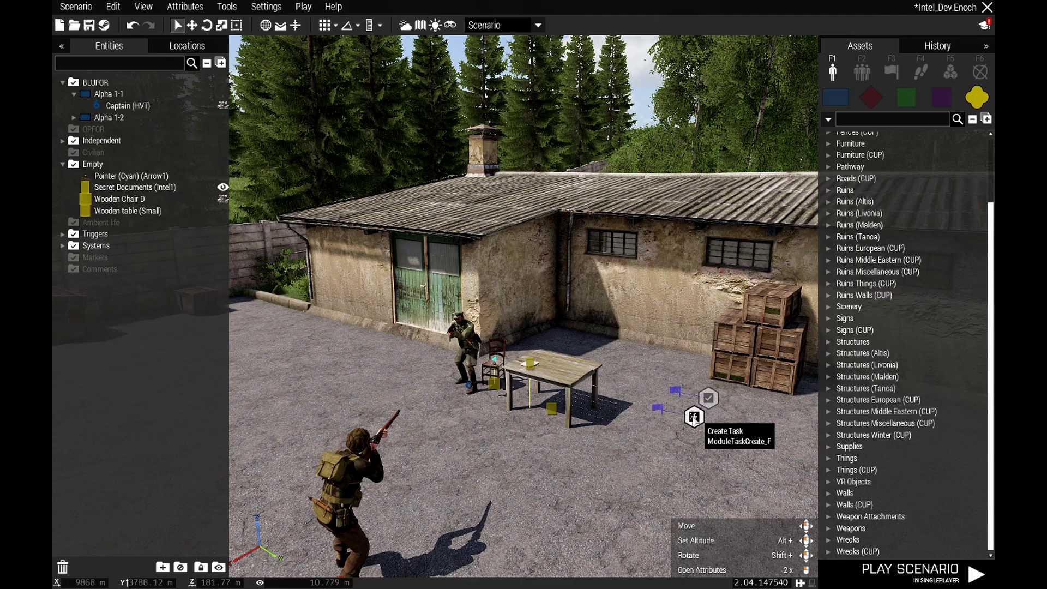
pyautogui.doubleClick(658, 409)
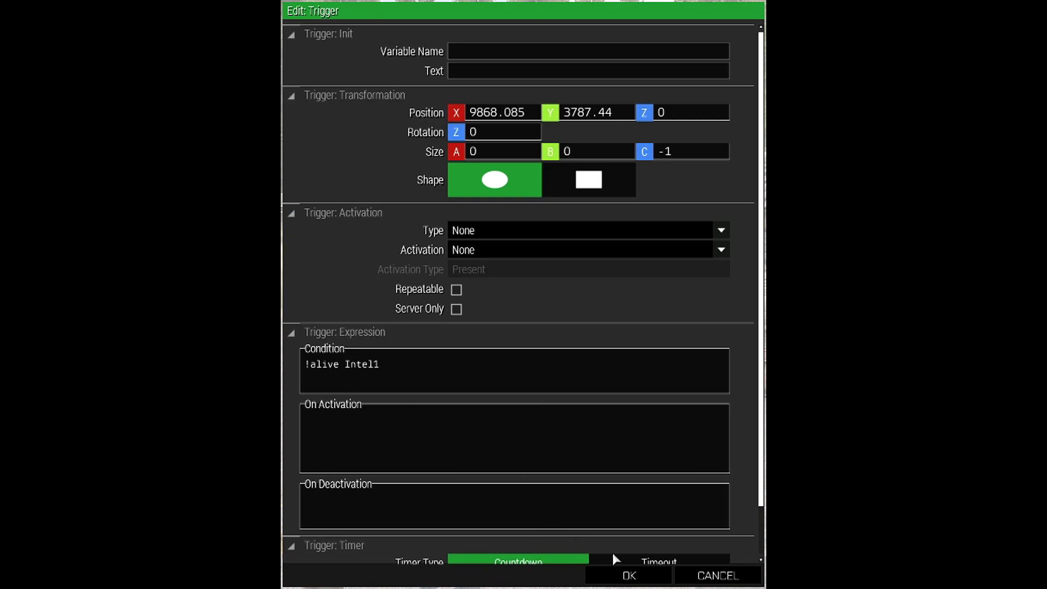
pyautogui.click(743, 582)
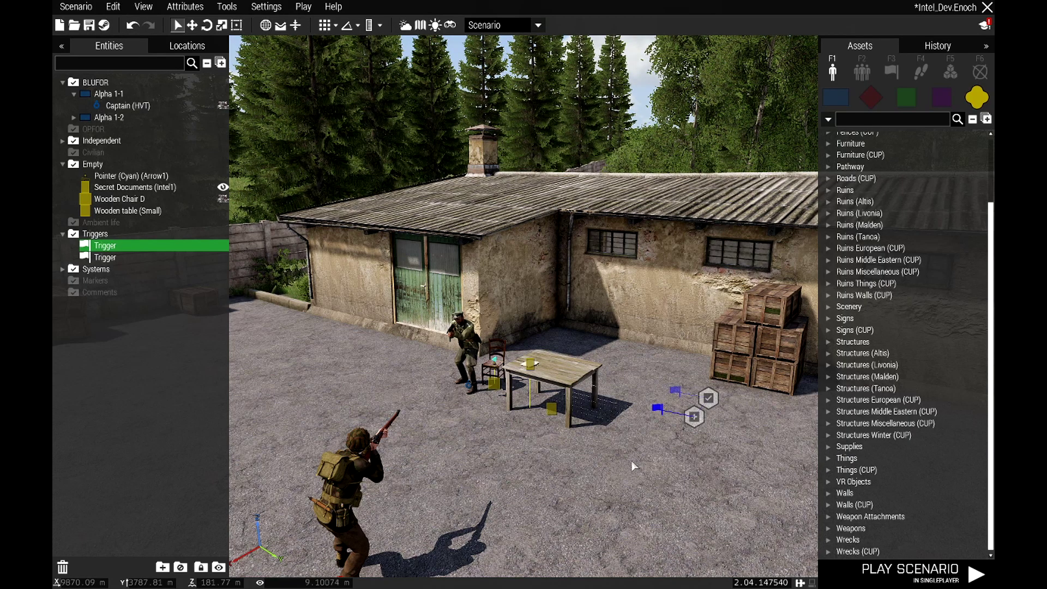
pyautogui.click(633, 465)
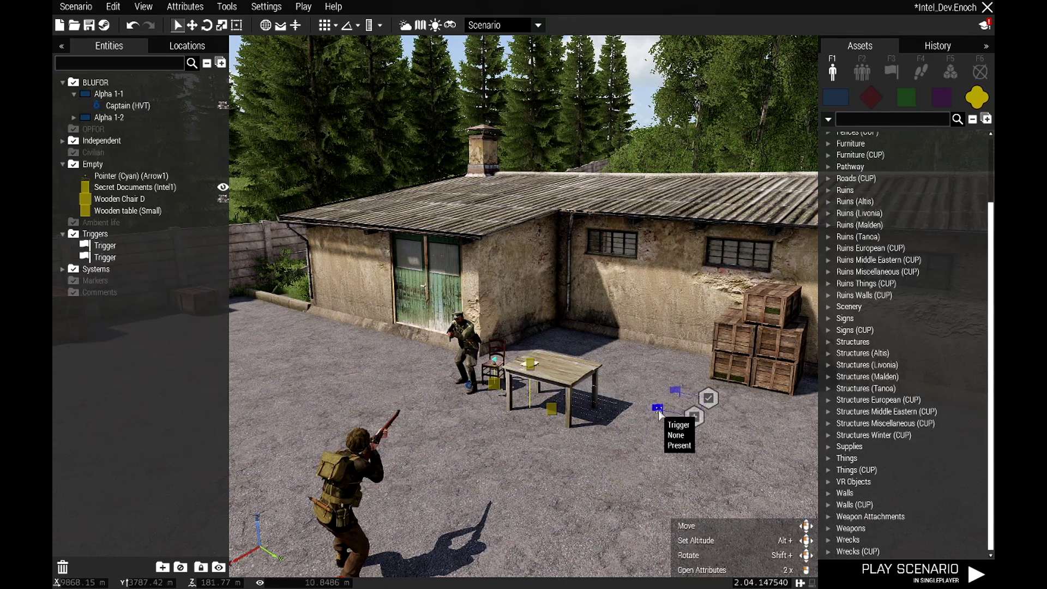
pyautogui.doubleClick(693, 419)
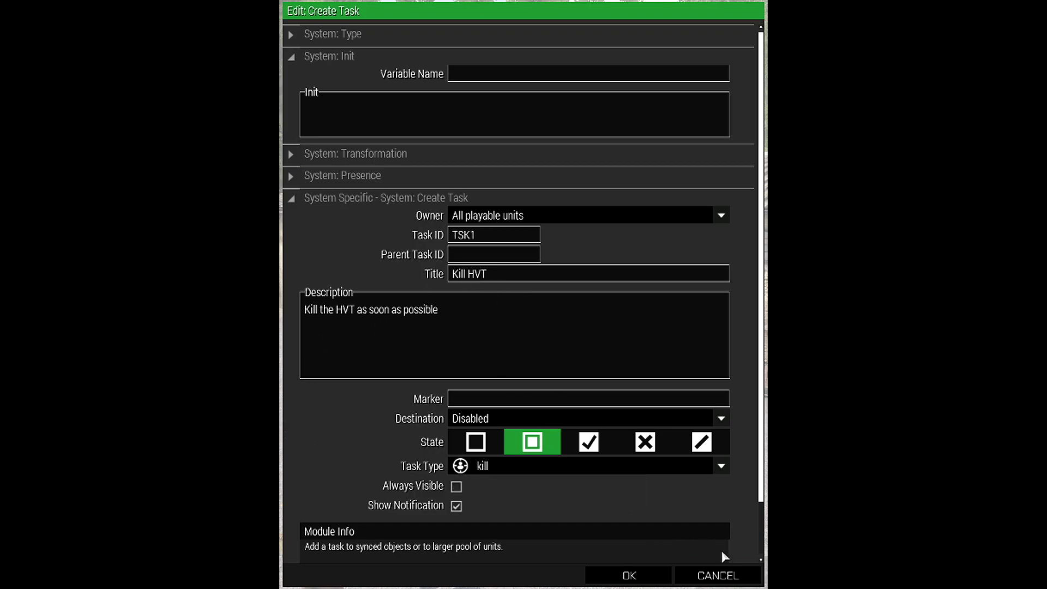
pyautogui.click(718, 575)
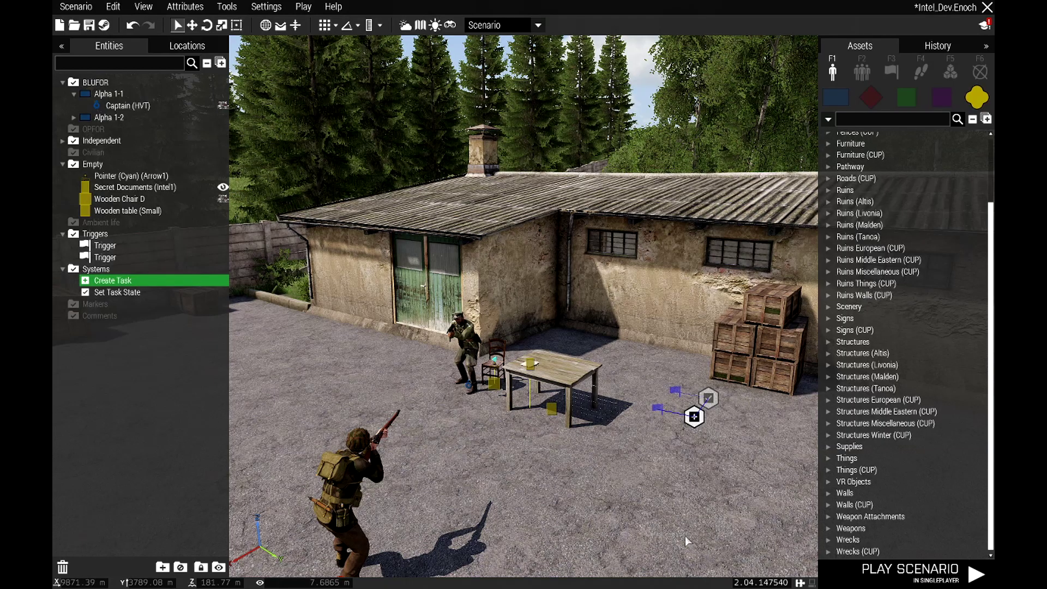
pyautogui.doubleClick(676, 390)
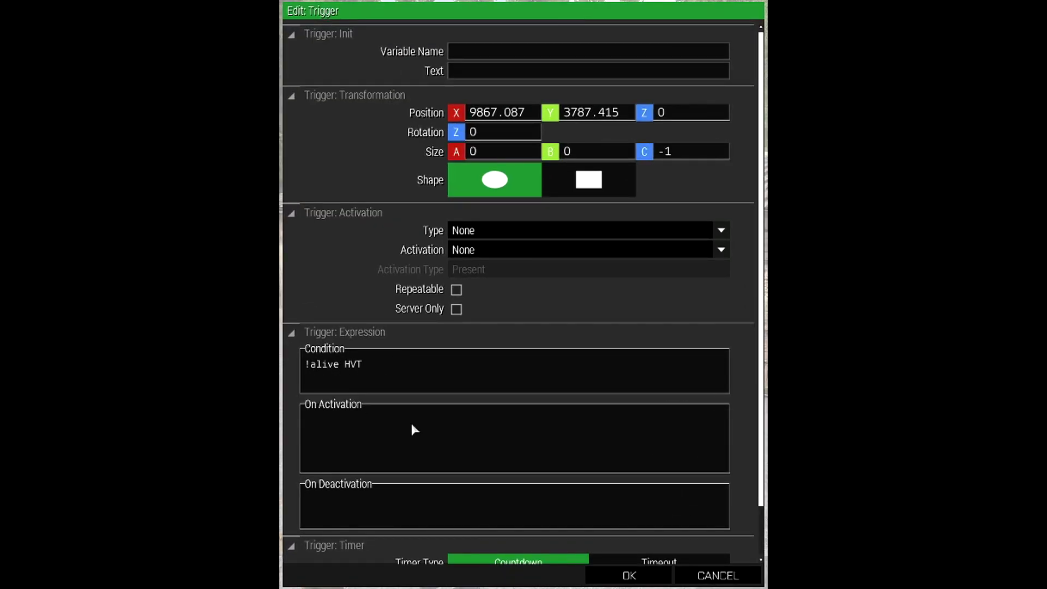
pyautogui.click(718, 576)
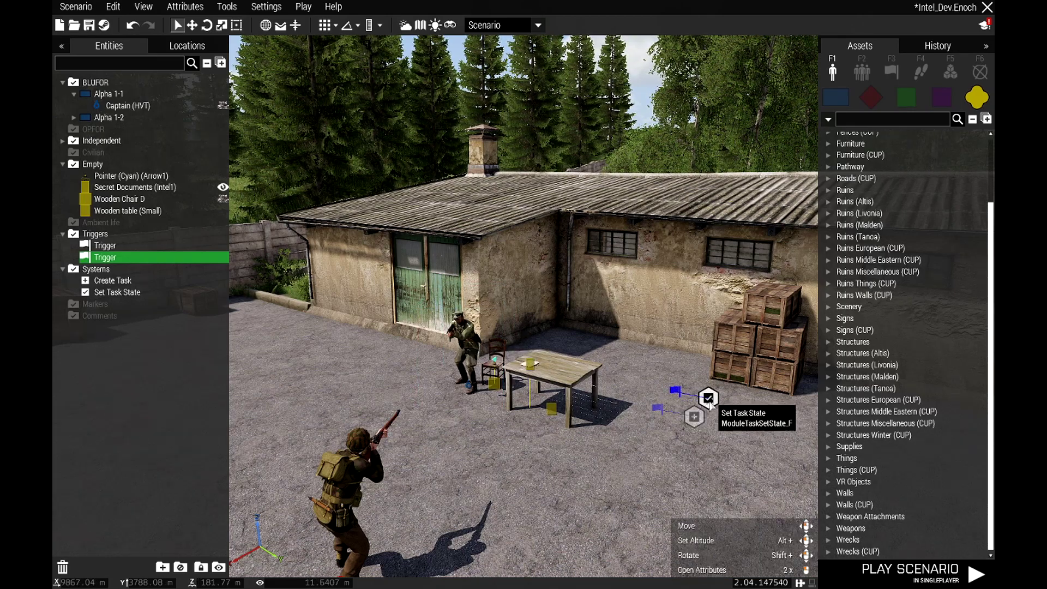
pyautogui.click(539, 468)
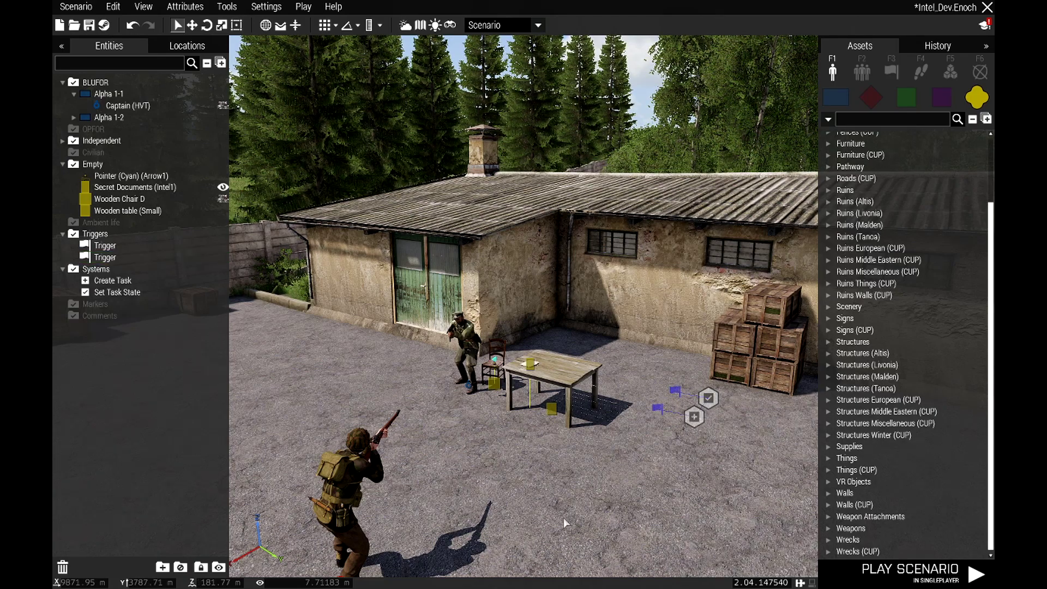
# - Preview the scenario, take the Secret Documents intel from the table, and check the Kill HVT task
pyautogui.click(878, 582)
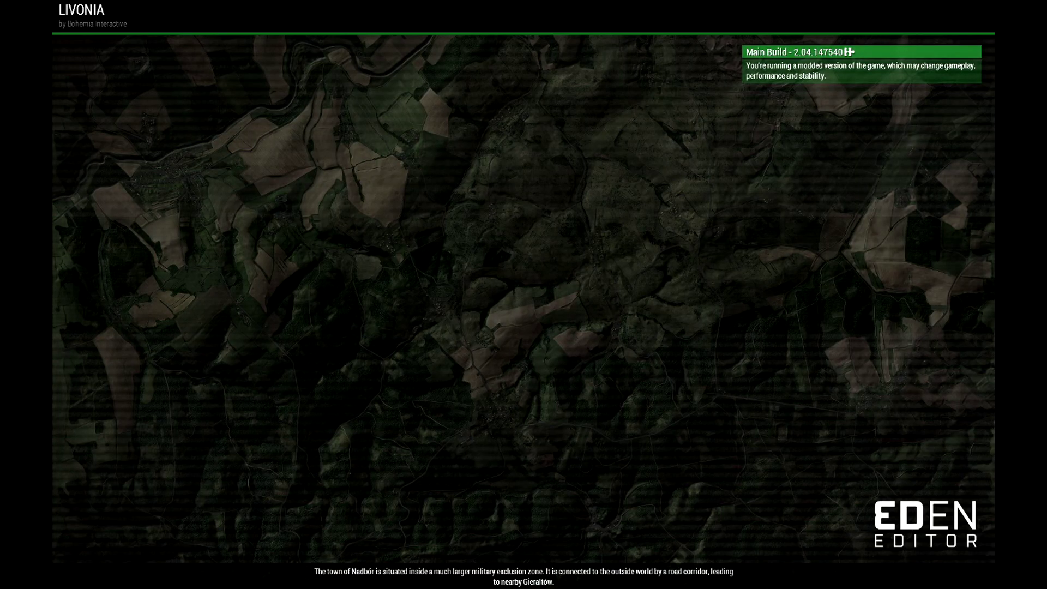
pyautogui.press('w')
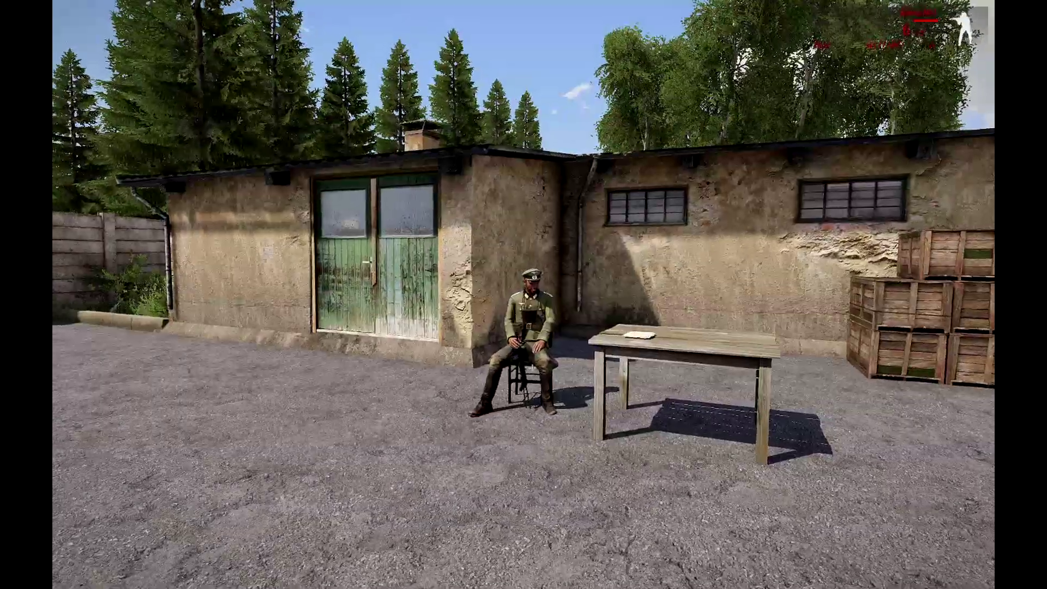
pyautogui.press('w')
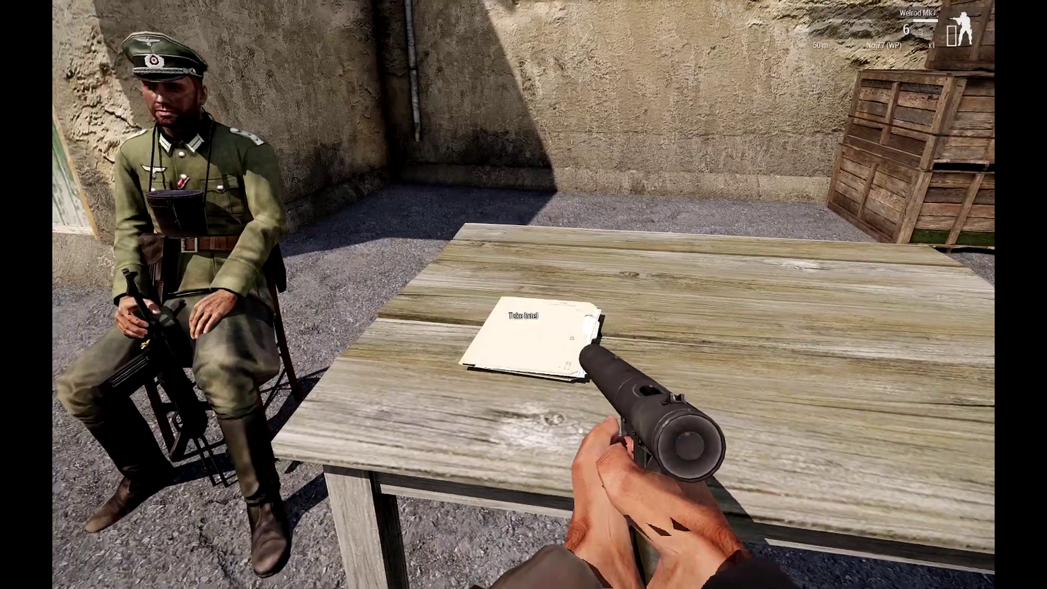
pyautogui.press('space')
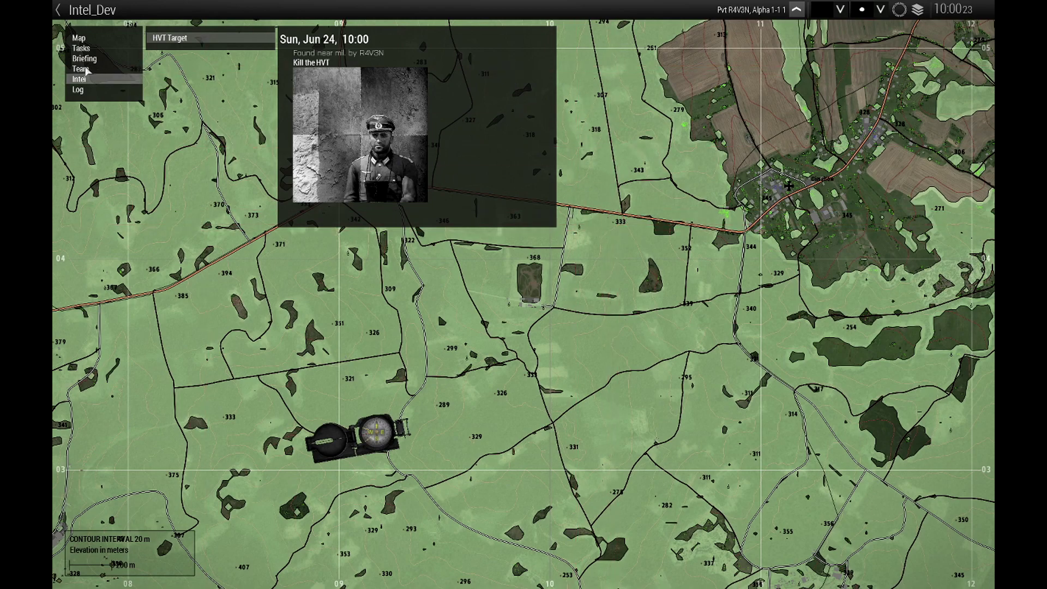
pyautogui.click(82, 49)
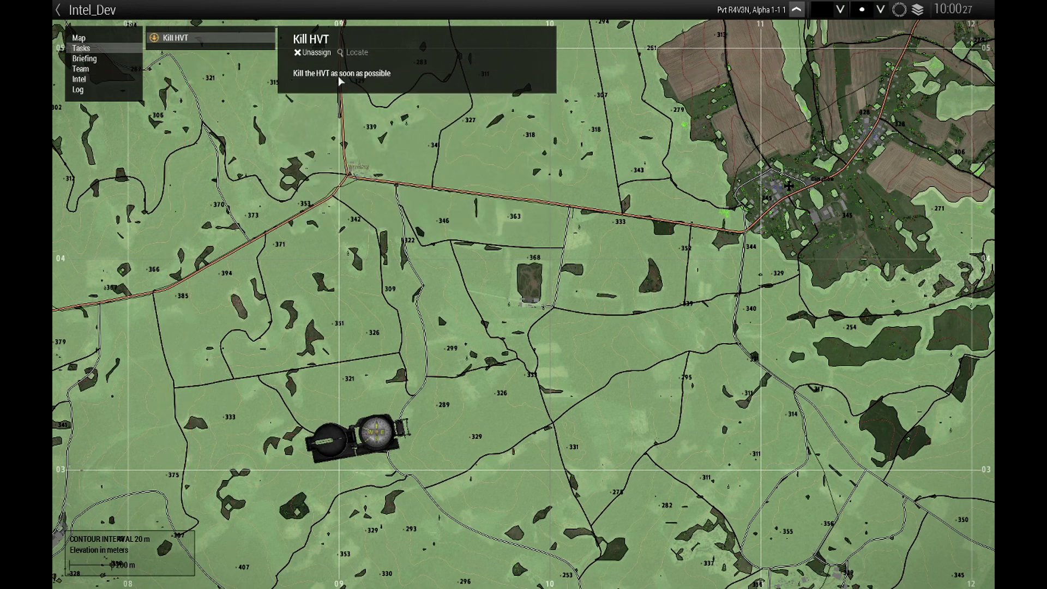
pyautogui.press('m')
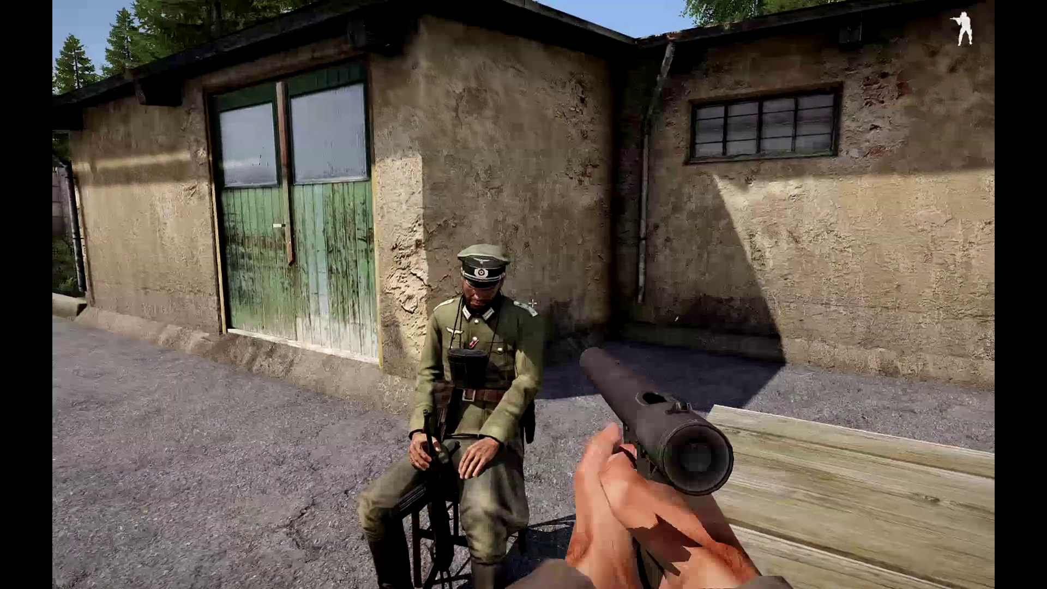
# - Shoot the seated HVT officer to complete Kill HVT, then pause the mission
pyautogui.click(534, 303)
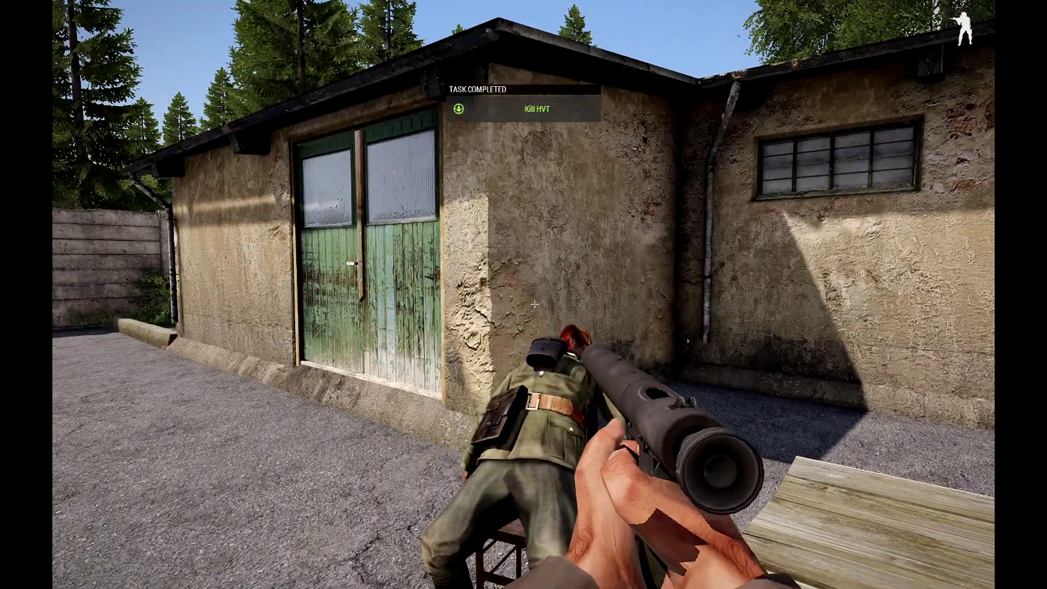
pyautogui.press('d')
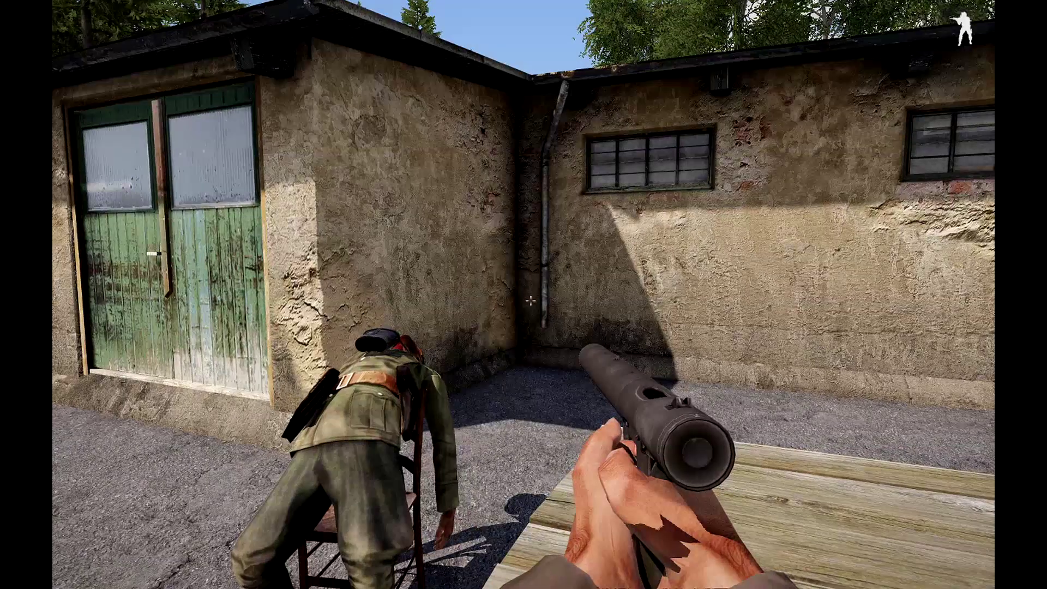
pyautogui.press('Escape')
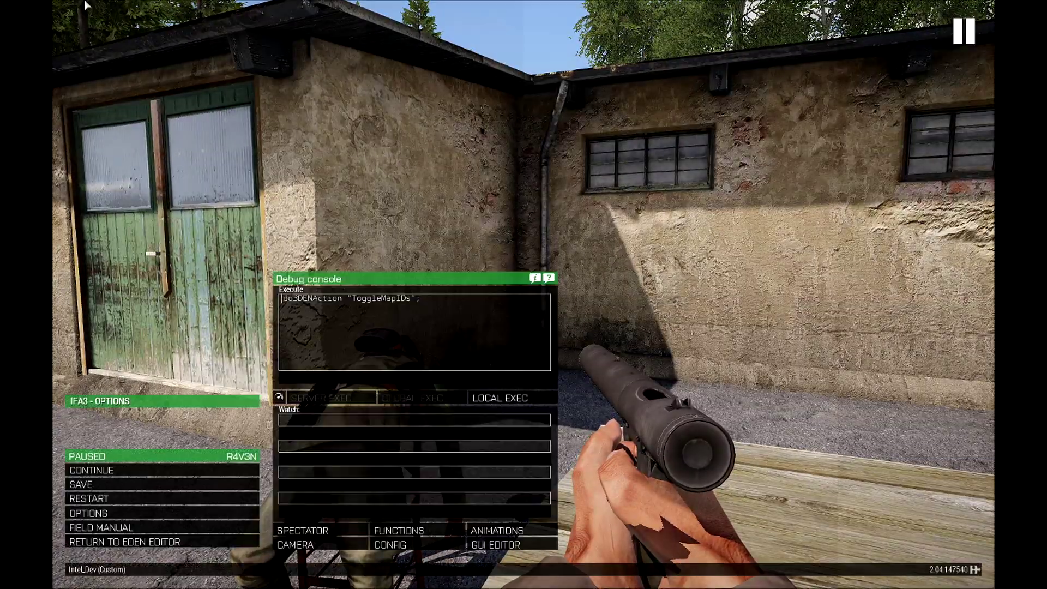